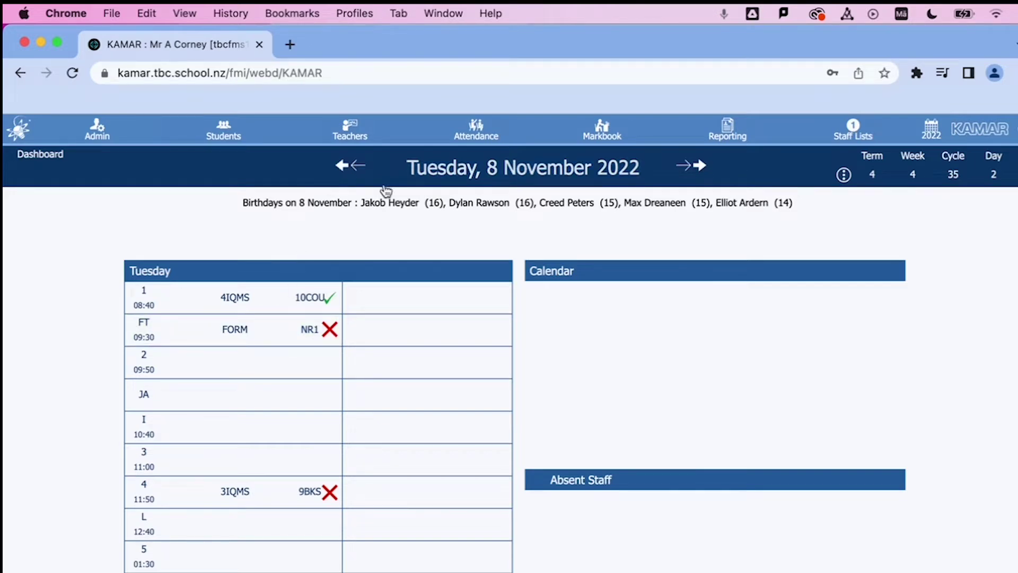
Step: Open Teachers > Details to show the teacher's Timetable tab for the week of 7–11 November
{"action": "left_click", "coordinate": [342, 140]}
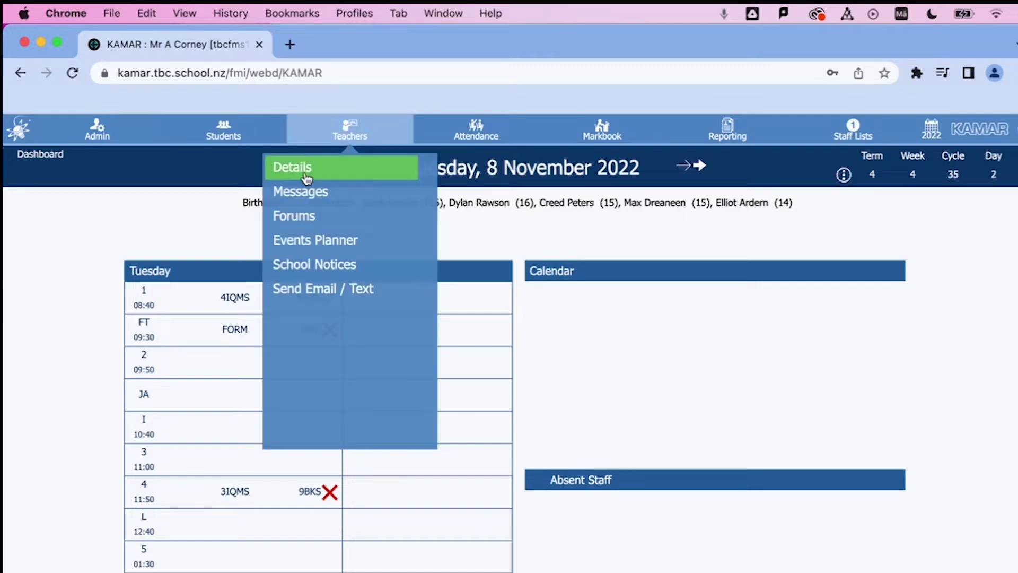
{"action": "left_click", "coordinate": [307, 176]}
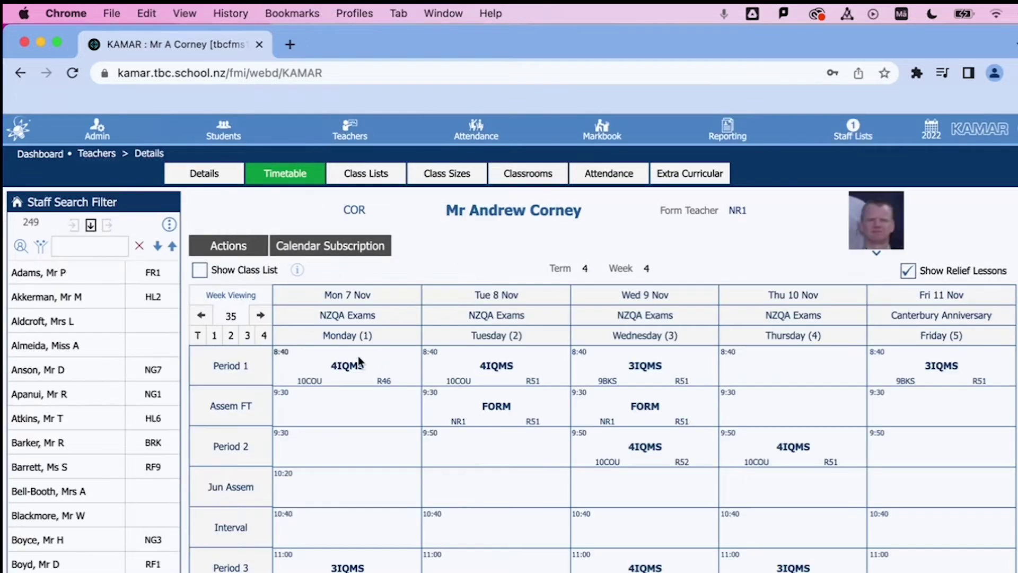
Step: Choose Subscribe under Calendar Subscription for the teacher's timetable calendar
{"action": "left_click", "coordinate": [318, 248]}
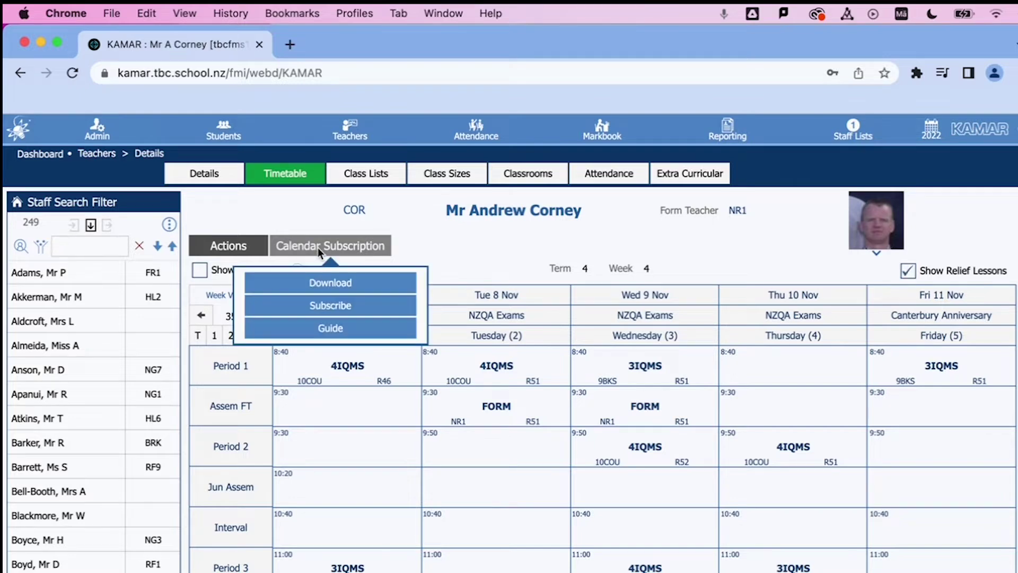
{"action": "left_click", "coordinate": [335, 308]}
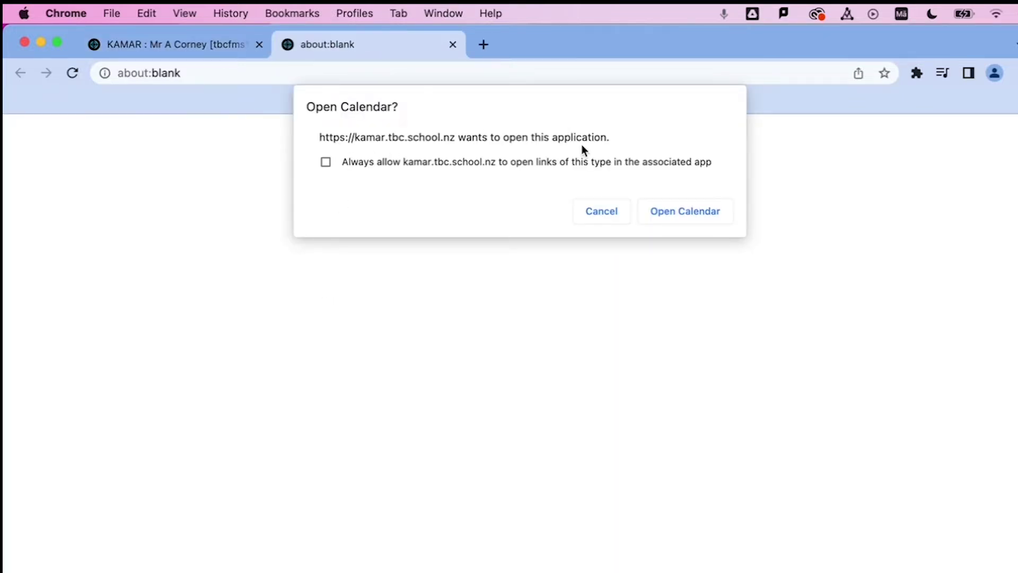
Step: Let the timetable's webcal link open in Calendar, then dismiss the subscribe-URL dialog
{"action": "left_click", "coordinate": [685, 211]}
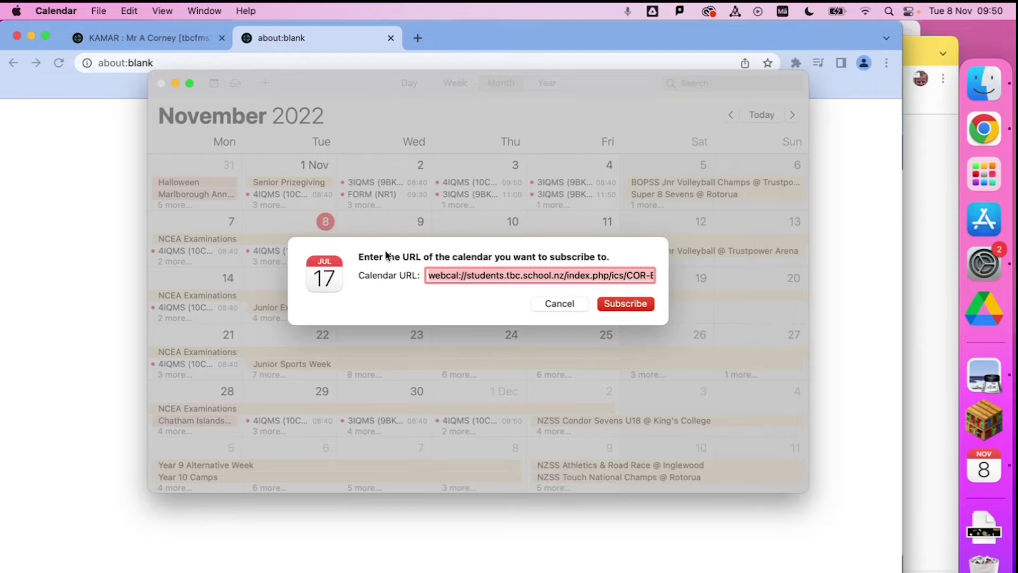
{"action": "left_click", "coordinate": [46, 10]}
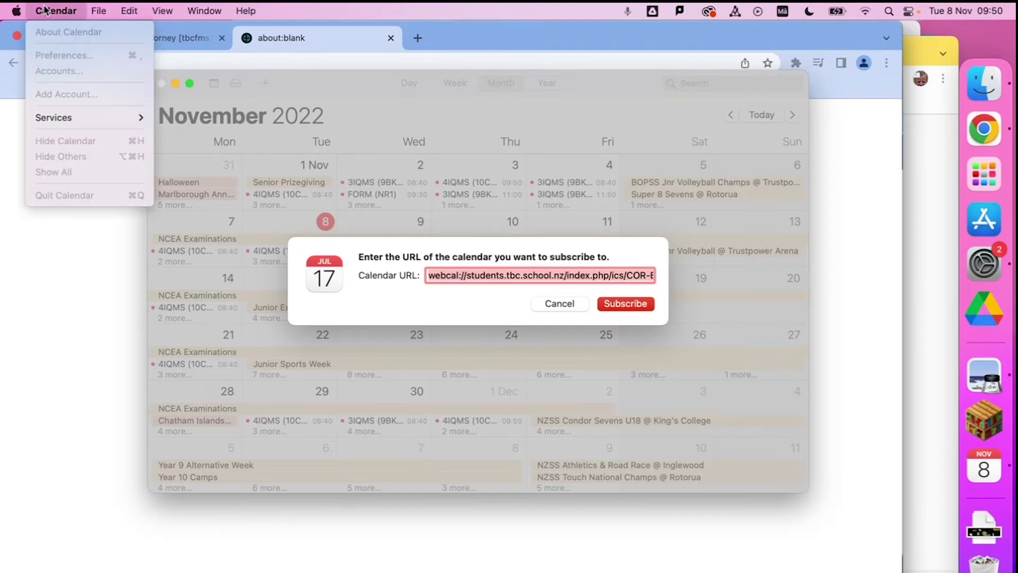
{"action": "left_click", "coordinate": [421, 191]}
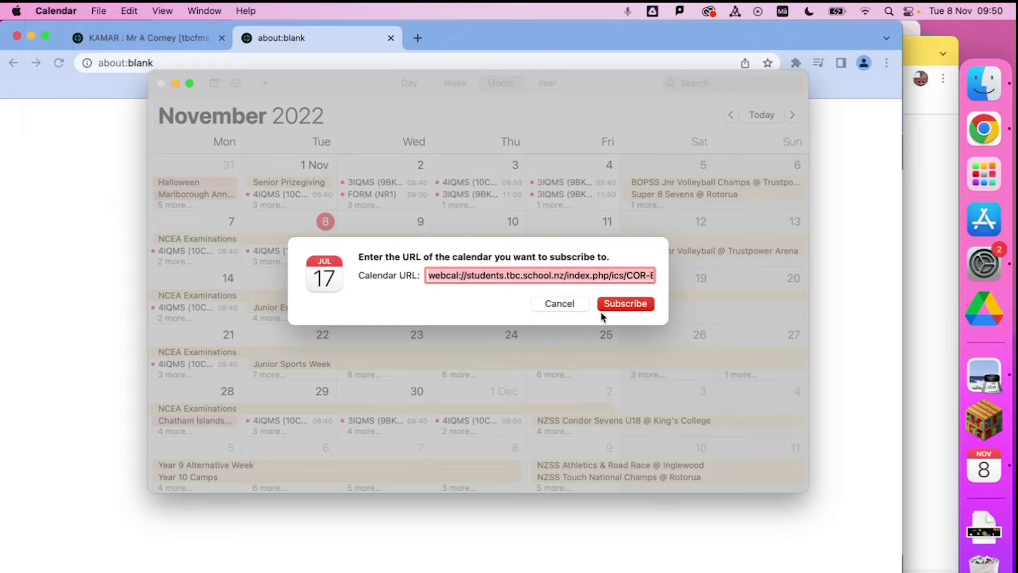
{"action": "left_click", "coordinate": [569, 304]}
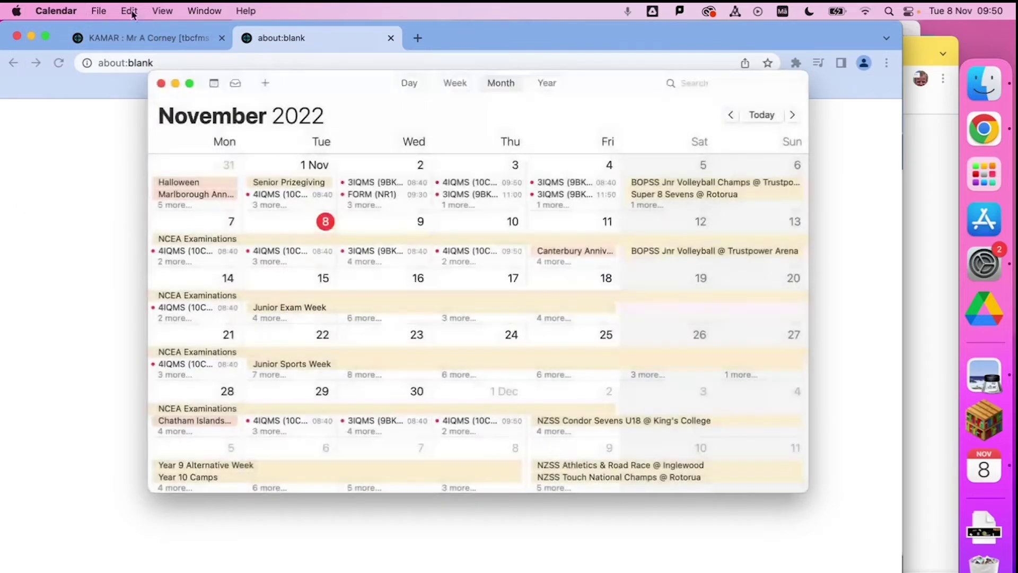
Step: In Calendar's General preferences, set Default calendar app to Google Chrome, found by searching 'chrome'
{"action": "left_click", "coordinate": [66, 11]}
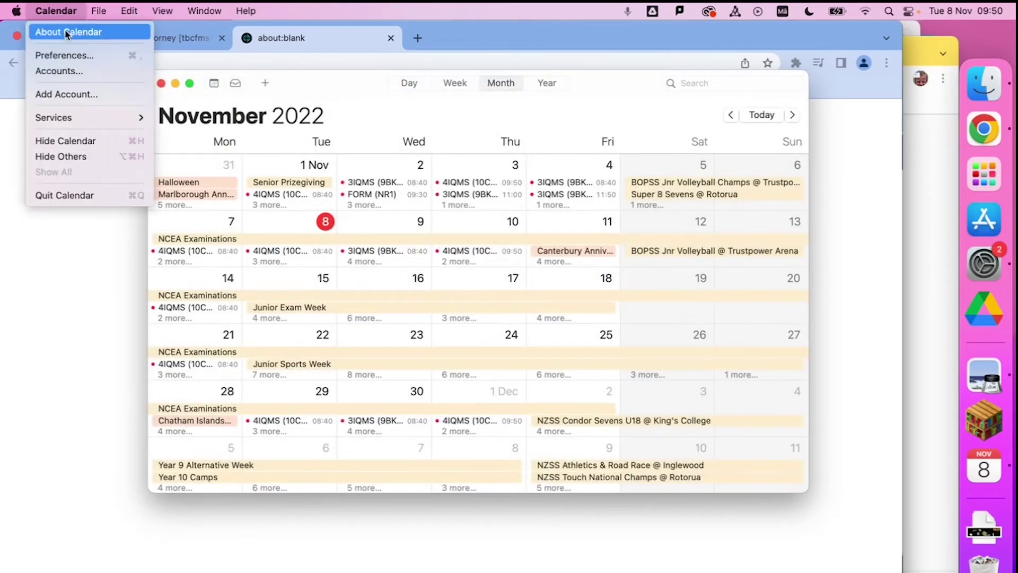
{"action": "left_click", "coordinate": [65, 56]}
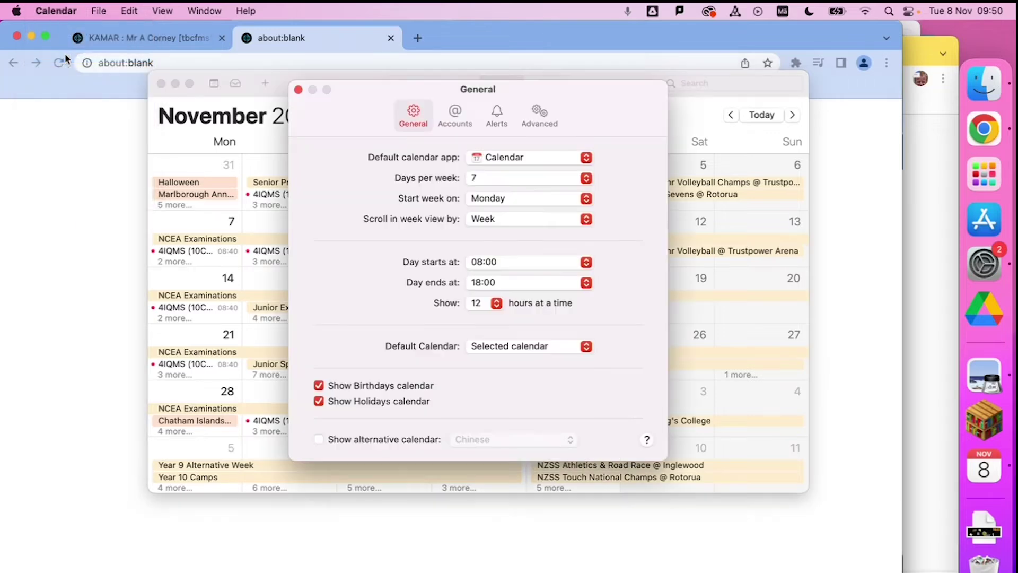
{"action": "left_click", "coordinate": [517, 158]}
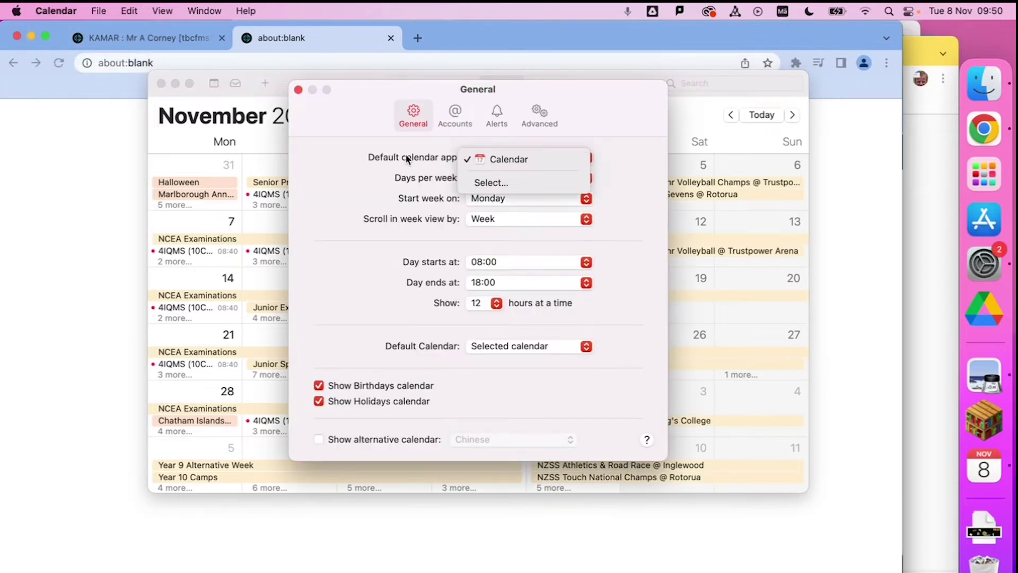
{"action": "left_click", "coordinate": [493, 182]}
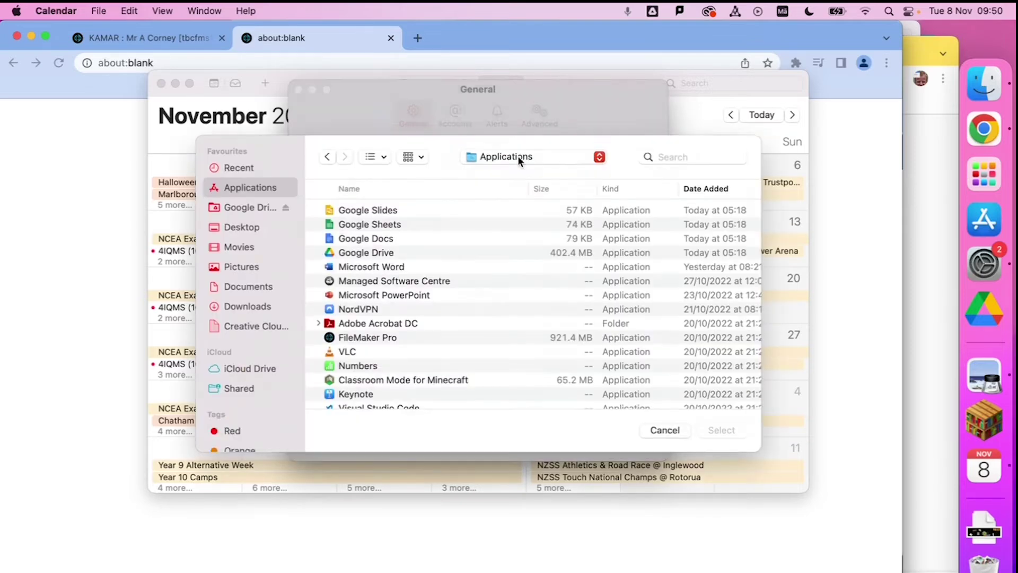
{"action": "left_click", "coordinate": [698, 153]}
{"action": "type", "text": "chrome"}
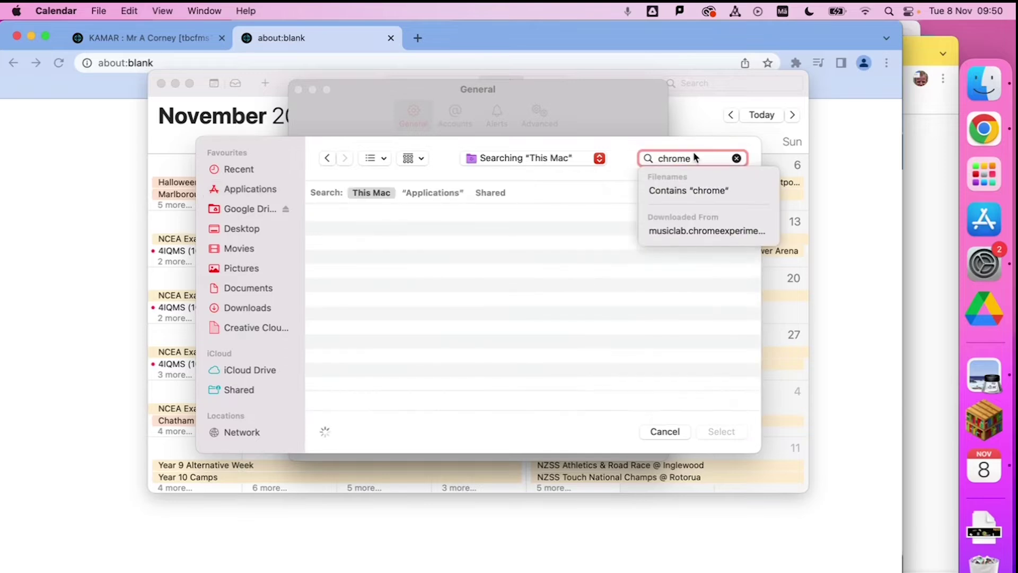
{"action": "left_click", "coordinate": [385, 236]}
{"action": "left_click", "coordinate": [385, 237]}
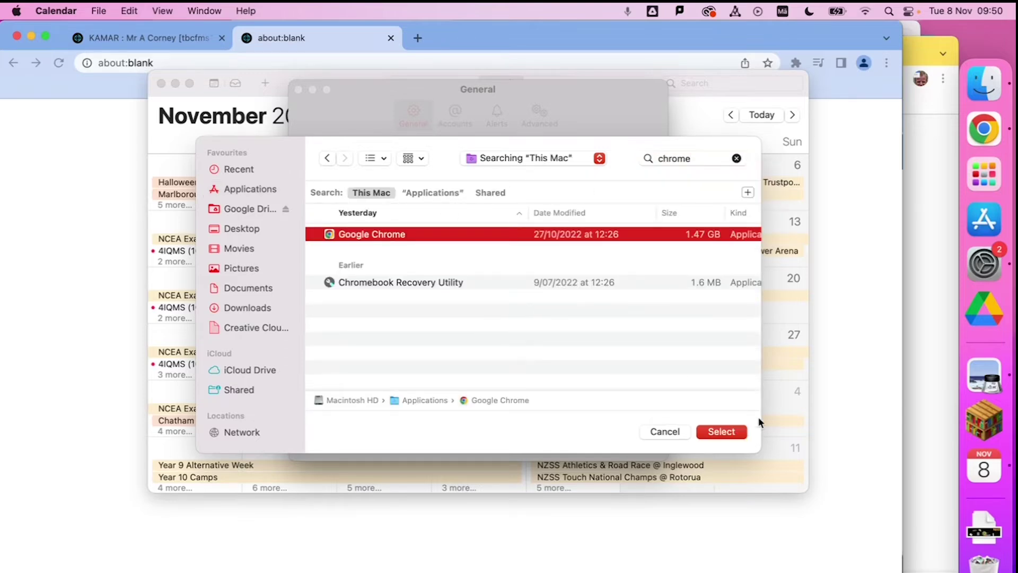
{"action": "left_click", "coordinate": [723, 431]}
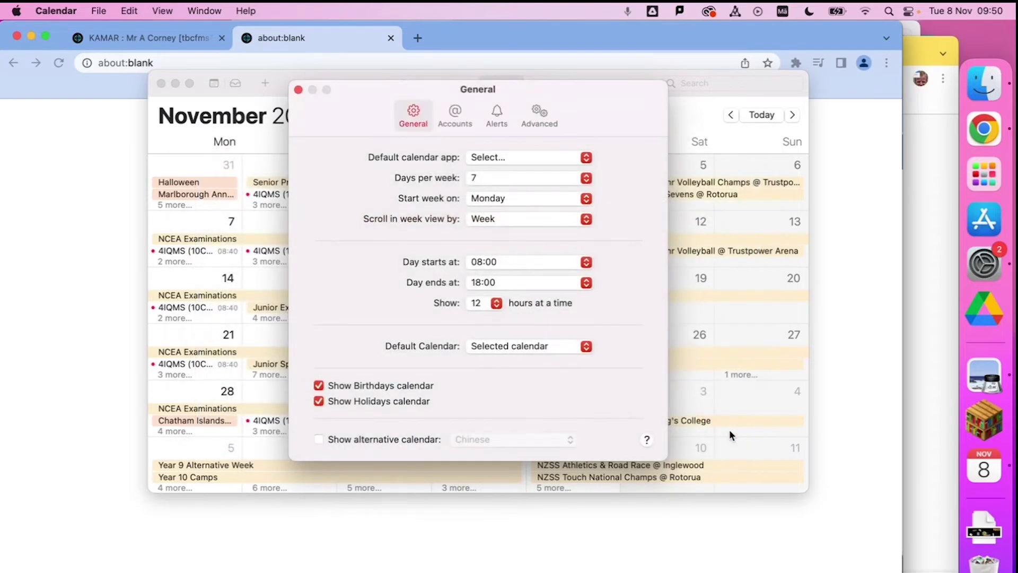
{"action": "left_click", "coordinate": [495, 160]}
{"action": "left_click", "coordinate": [498, 152]}
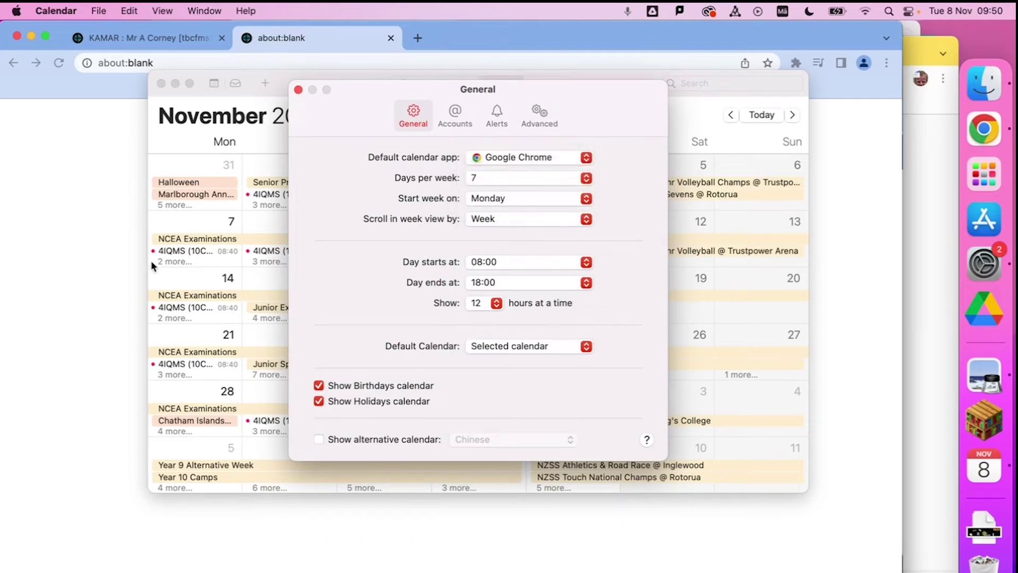
{"action": "left_click", "coordinate": [73, 265]}
Step: Close the blank tab and choose Subscribe for the teacher's timetable calendar again
{"action": "left_click", "coordinate": [391, 38]}
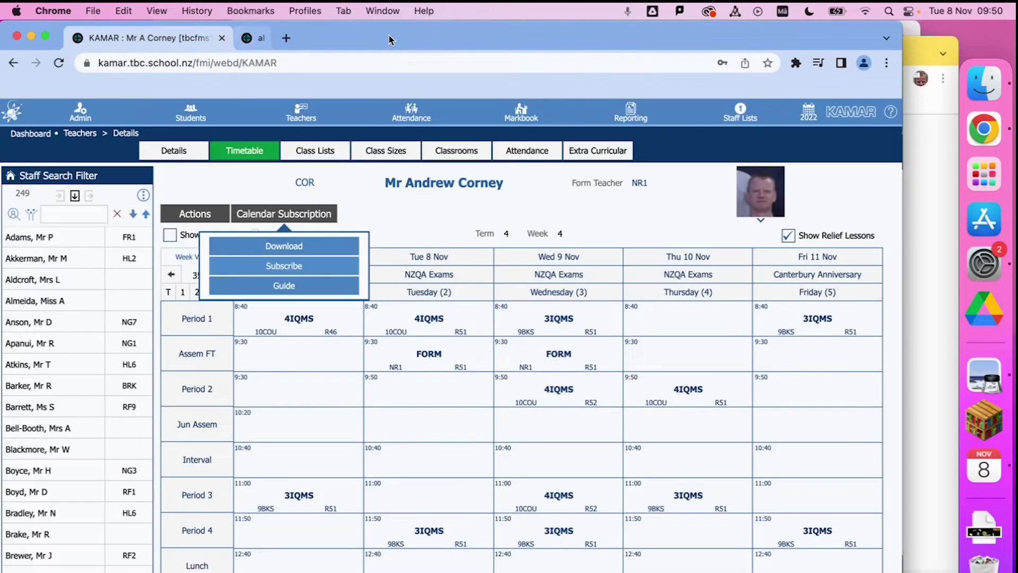
{"action": "left_click", "coordinate": [301, 271]}
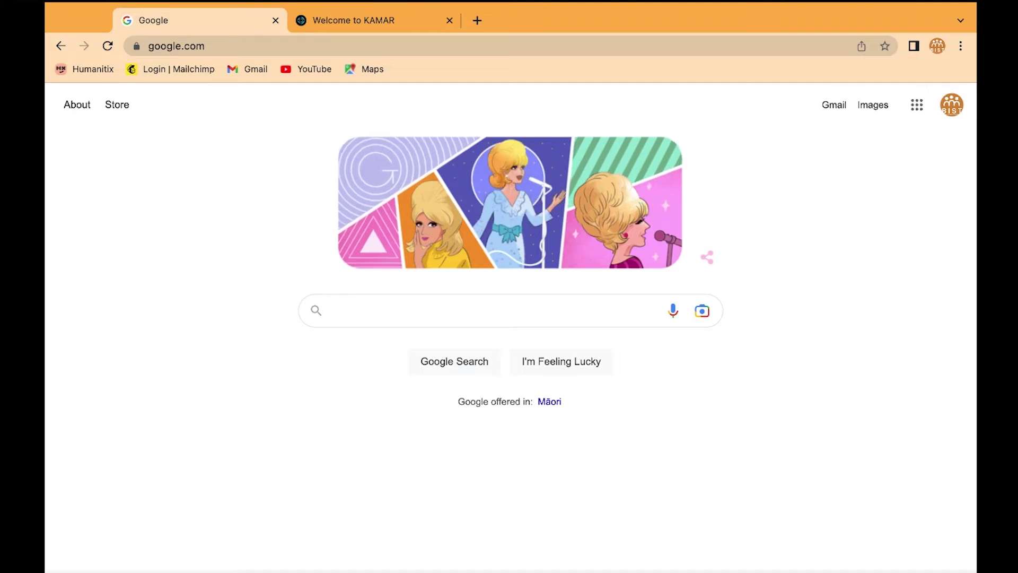
Step: Open Google Calendar from the Google apps grid, showing the week of 6–12 November 2022
{"action": "left_click", "coordinate": [917, 104]}
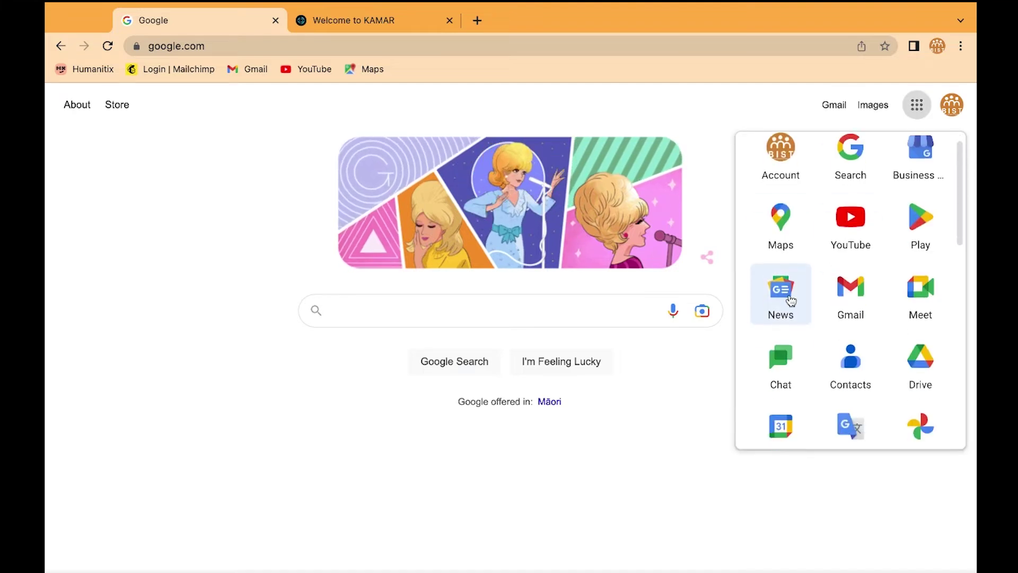
{"action": "scroll", "coordinate": [789, 297], "scroll_direction": "down", "scroll_amount": 2}
{"action": "left_click", "coordinate": [781, 330]}
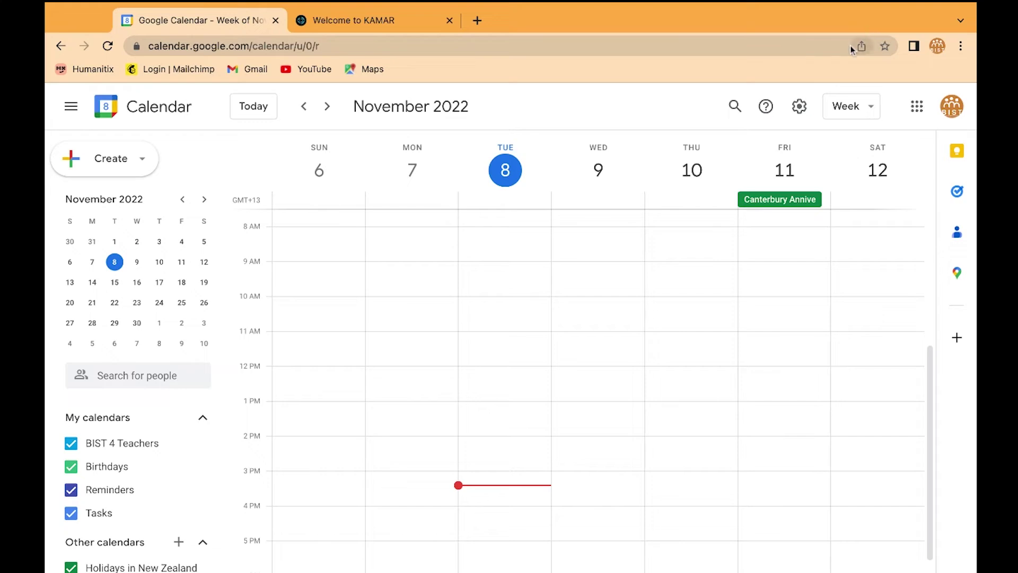
{"action": "left_click", "coordinate": [371, 22]}
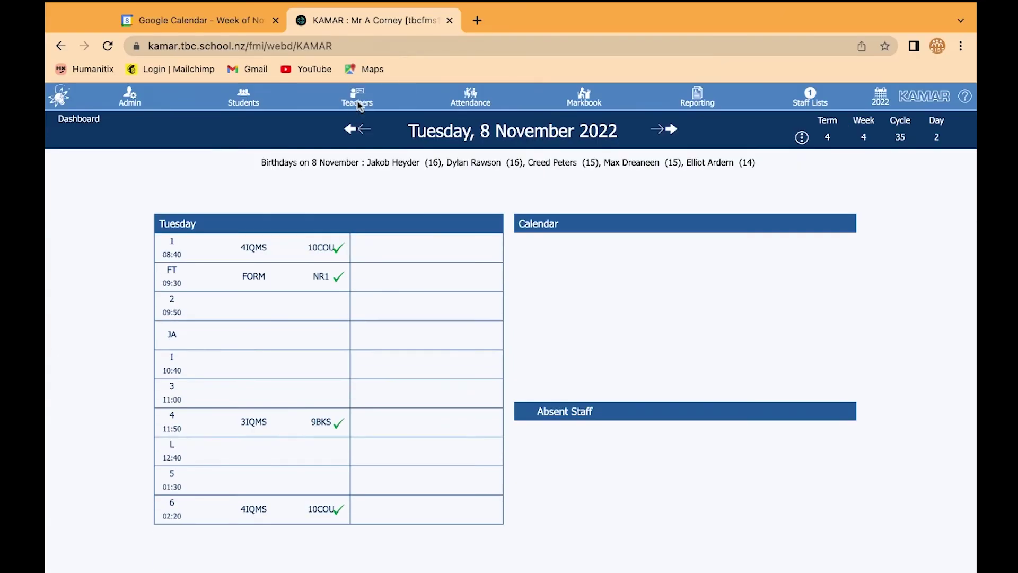
Step: Open the webcal link from Teachers > Details and add the COR timetable in Google Calendar's Add calendar dialog
{"action": "left_click", "coordinate": [358, 99]}
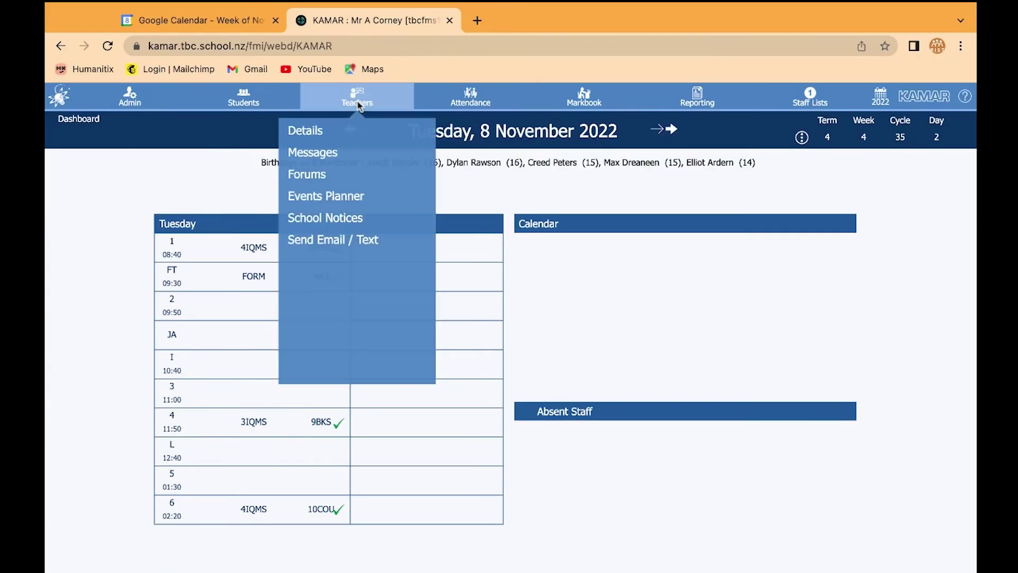
{"action": "left_click", "coordinate": [326, 137]}
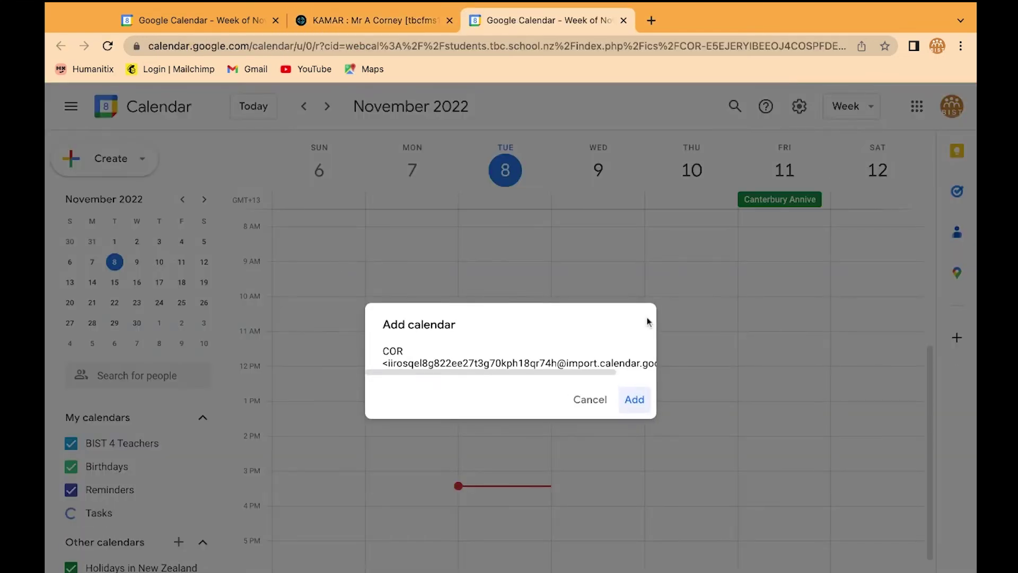
{"action": "left_click", "coordinate": [637, 401]}
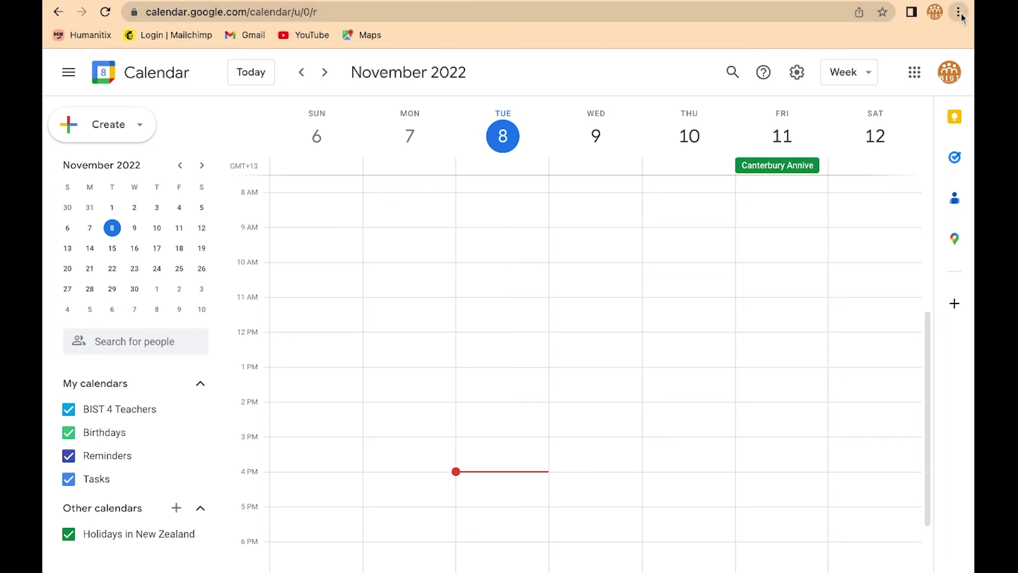
Step: Open Chrome's Privacy and security > Site settings > Additional permissions > Protocol Handlers page
{"action": "key", "text": "super+comma"}
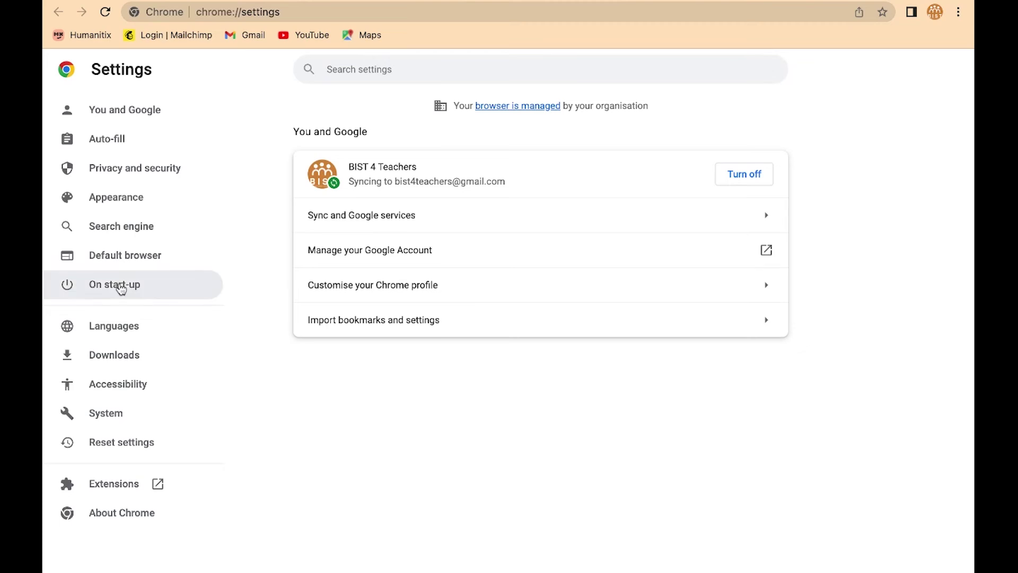
{"action": "left_click", "coordinate": [175, 177]}
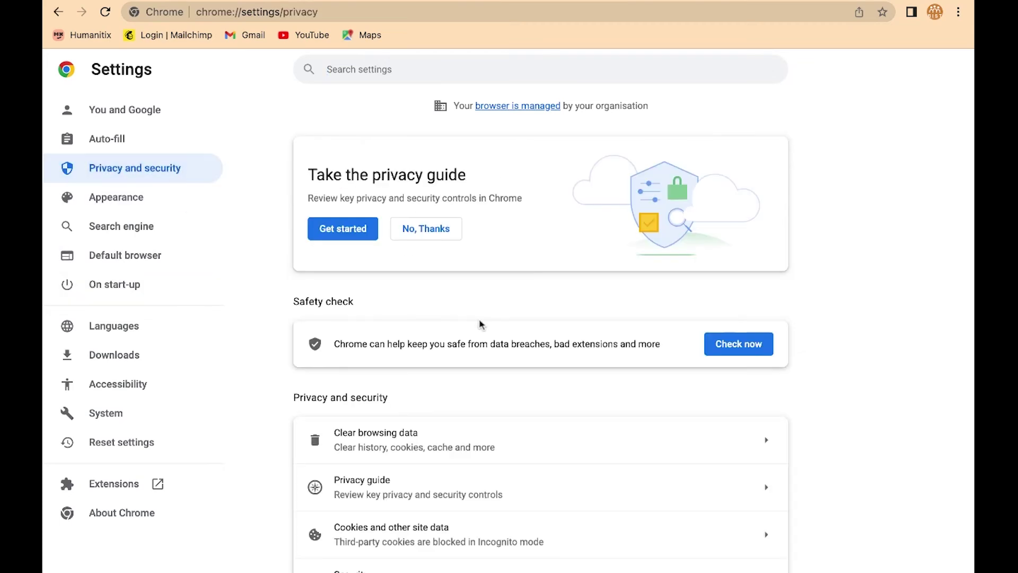
{"action": "scroll", "coordinate": [481, 329], "scroll_direction": "down", "scroll_amount": 1}
{"action": "scroll", "coordinate": [481, 329], "scroll_direction": "down", "scroll_amount": 1}
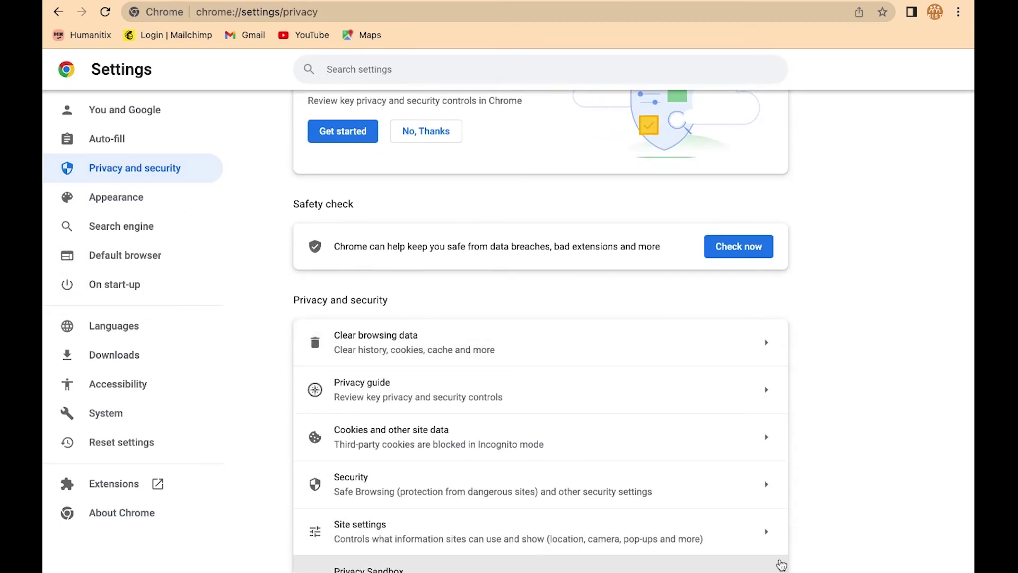
{"action": "left_click", "coordinate": [769, 542]}
{"action": "scroll", "coordinate": [570, 406], "scroll_direction": "down", "scroll_amount": 8}
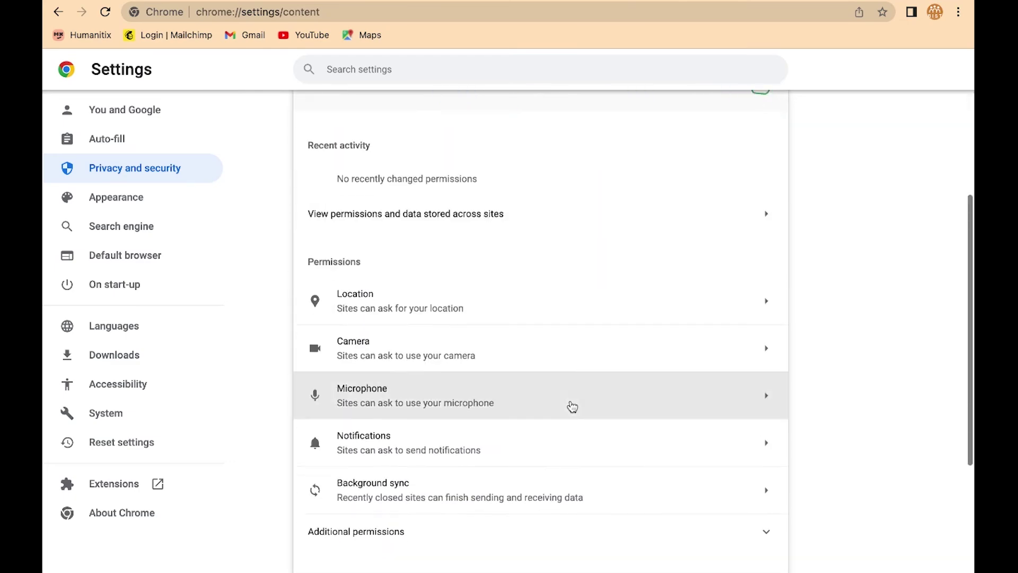
{"action": "scroll", "coordinate": [571, 407], "scroll_direction": "down", "scroll_amount": 1}
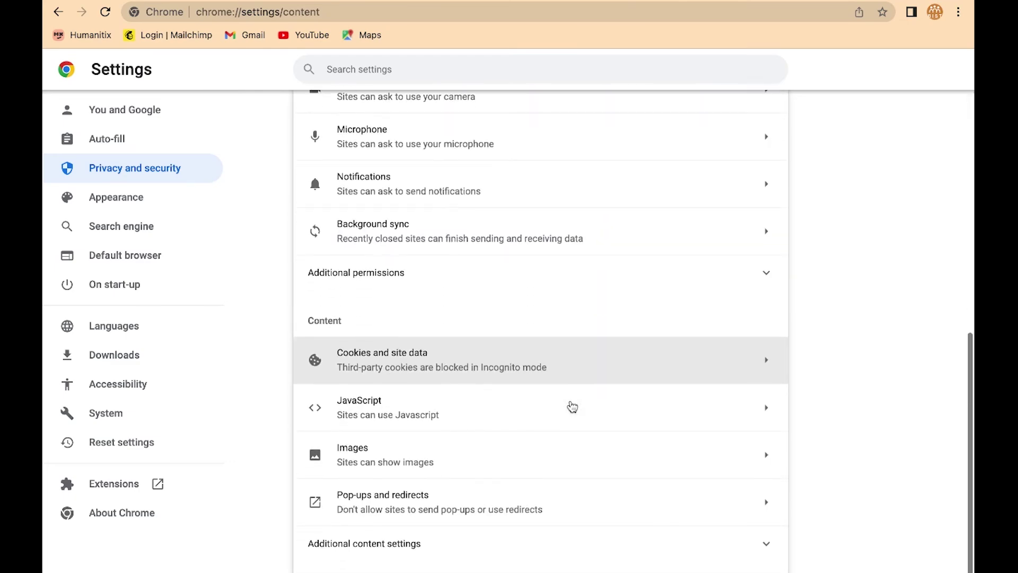
{"action": "left_click", "coordinate": [767, 270]}
{"action": "scroll", "coordinate": [627, 329], "scroll_direction": "down", "scroll_amount": 2}
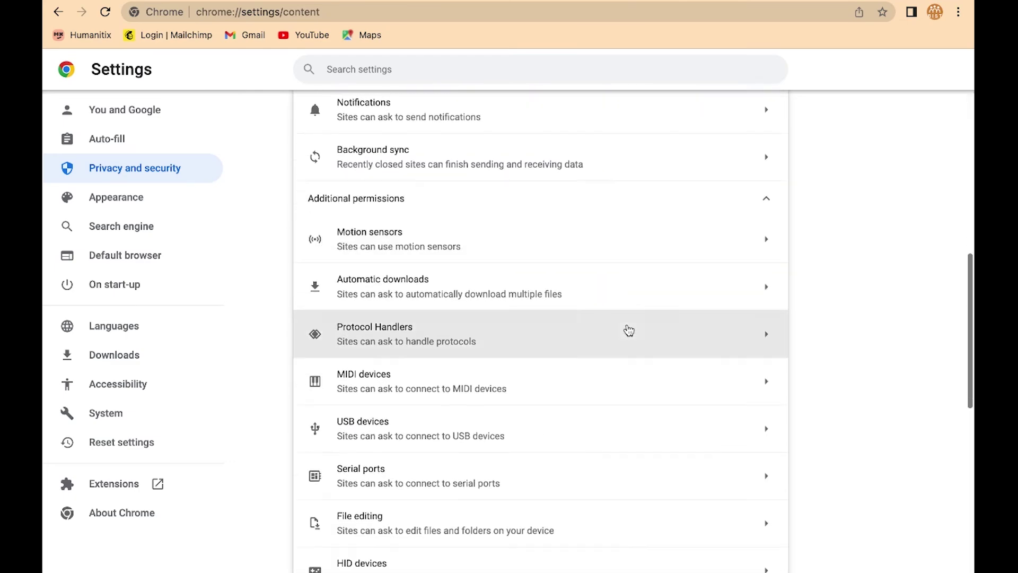
{"action": "left_click", "coordinate": [456, 330]}
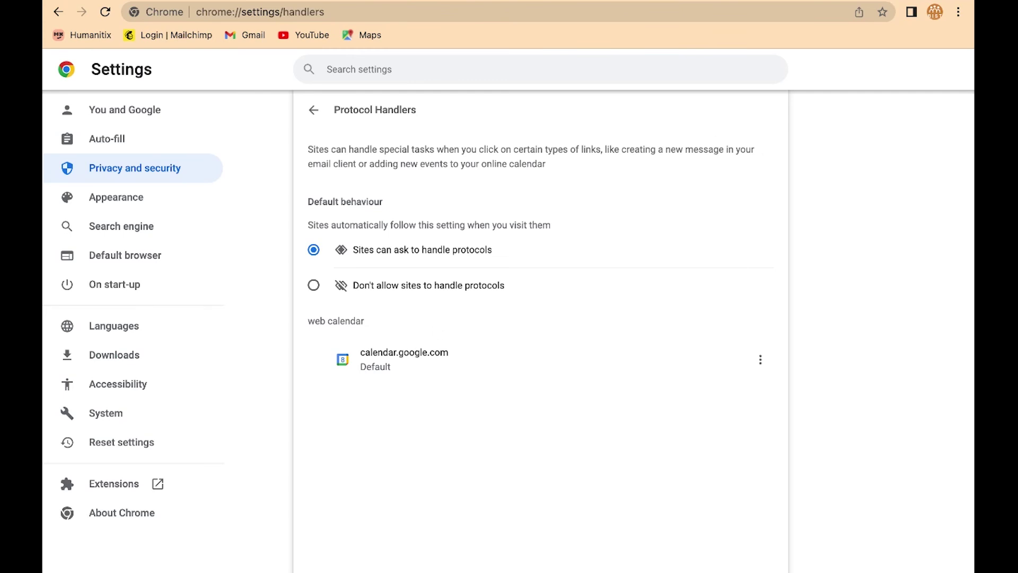
{"action": "left_click", "coordinate": [299, 12]}
{"action": "double_click", "coordinate": [299, 12]}
{"action": "left_click", "coordinate": [300, 12]}
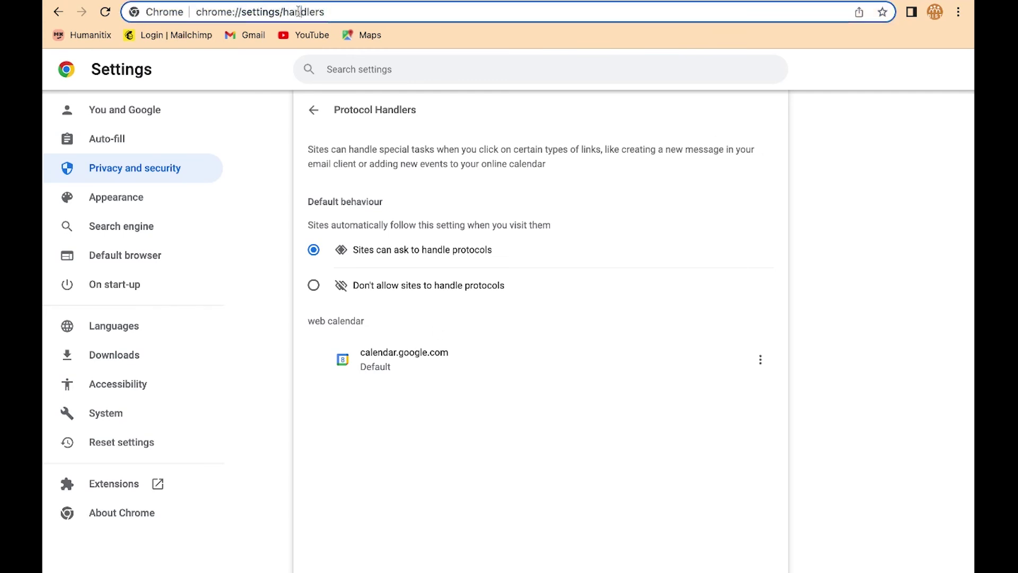
{"action": "double_click", "coordinate": [300, 11]}
{"action": "left_click", "coordinate": [299, 12]}
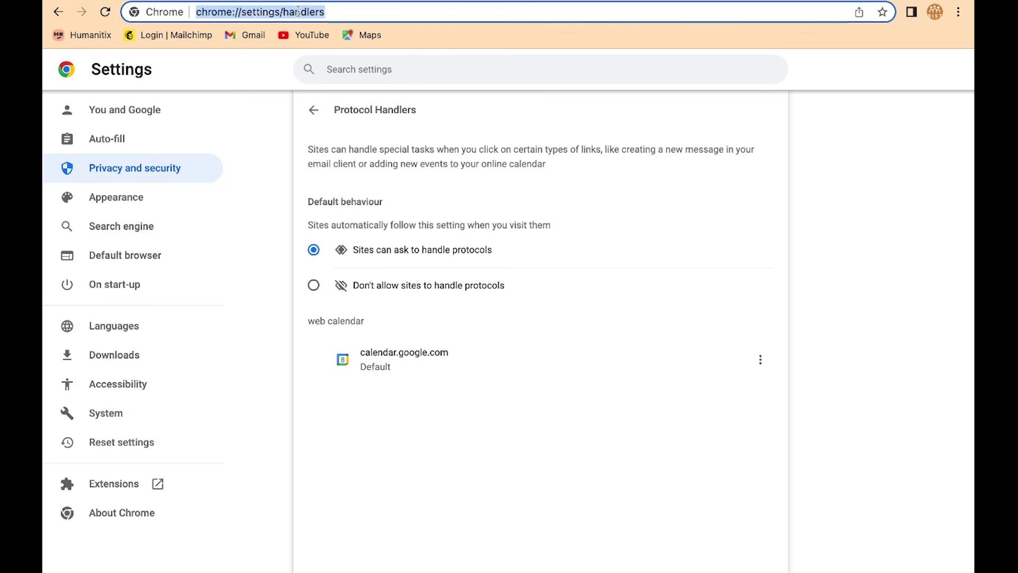